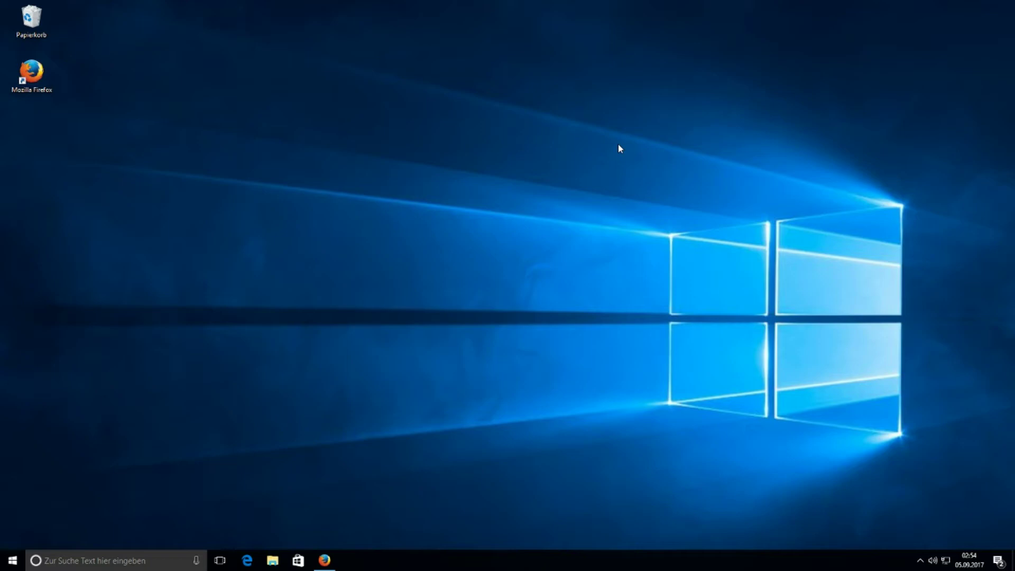
- In Firefox, go from the Deutsches OpenBVE Archiv page to the official download page and save the Windows installer for stable version 1.5.1.6
click(324, 560)
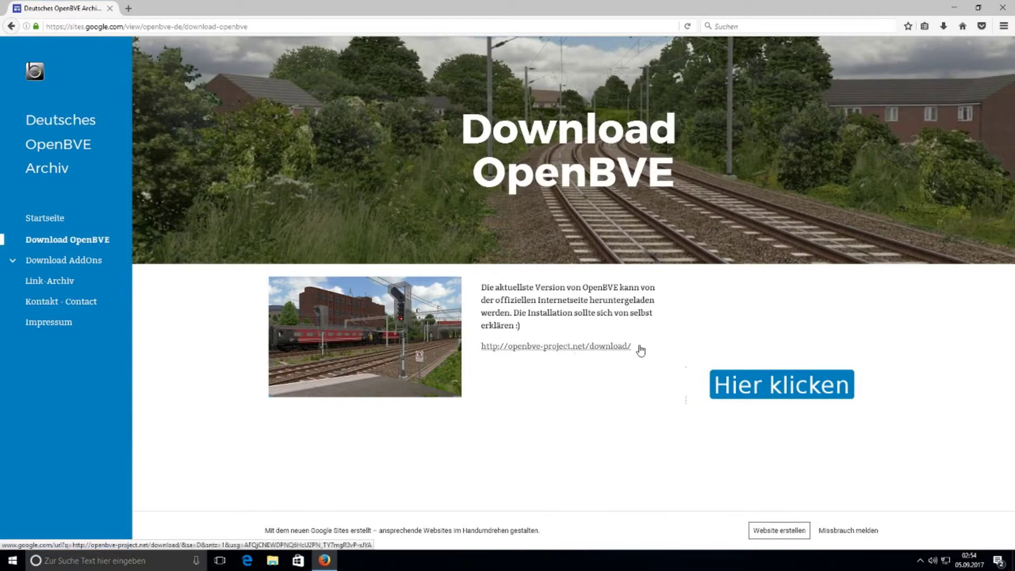
click(752, 387)
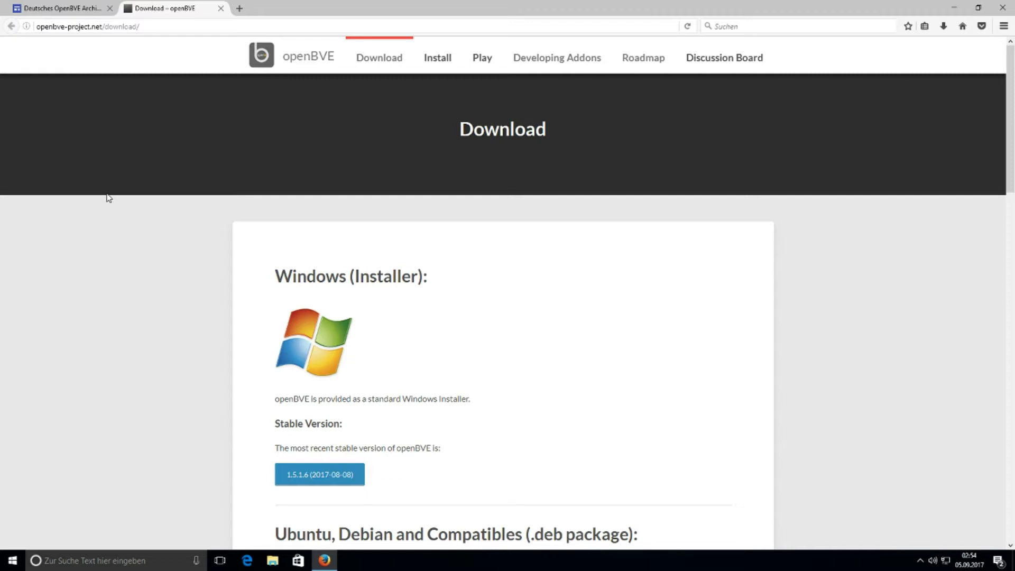
scroll(108, 196, down, 2)
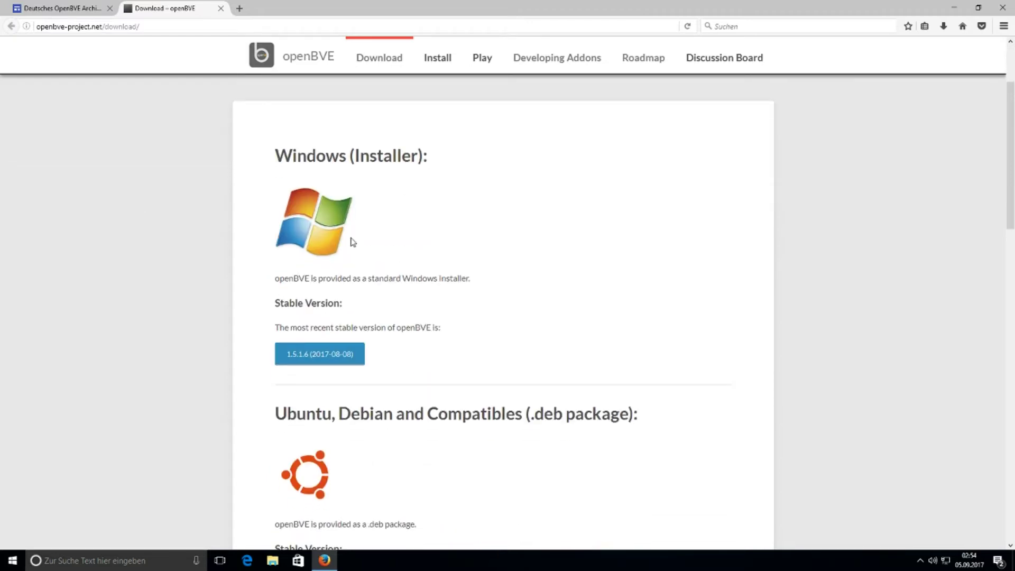
click(331, 355)
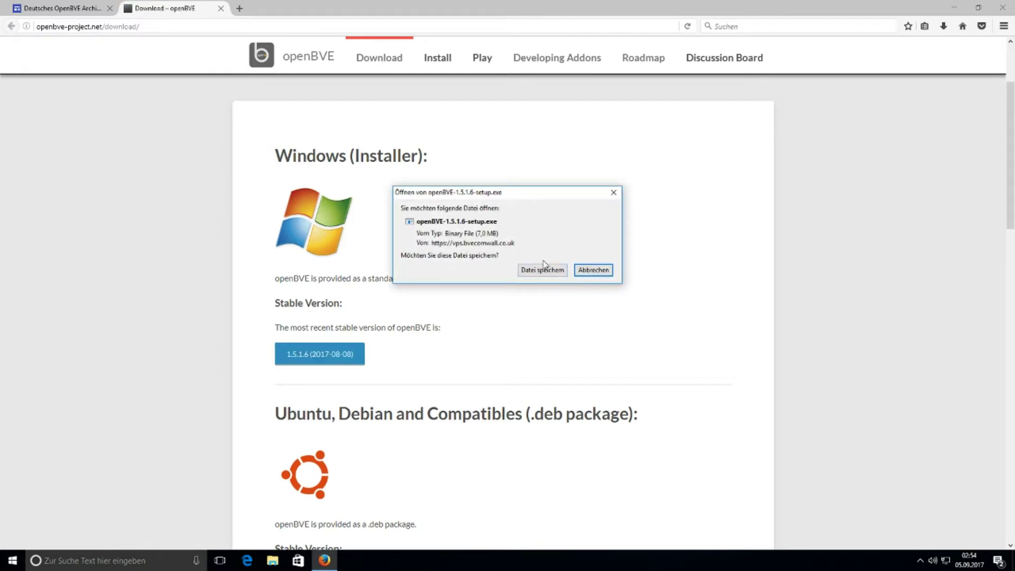
click(543, 271)
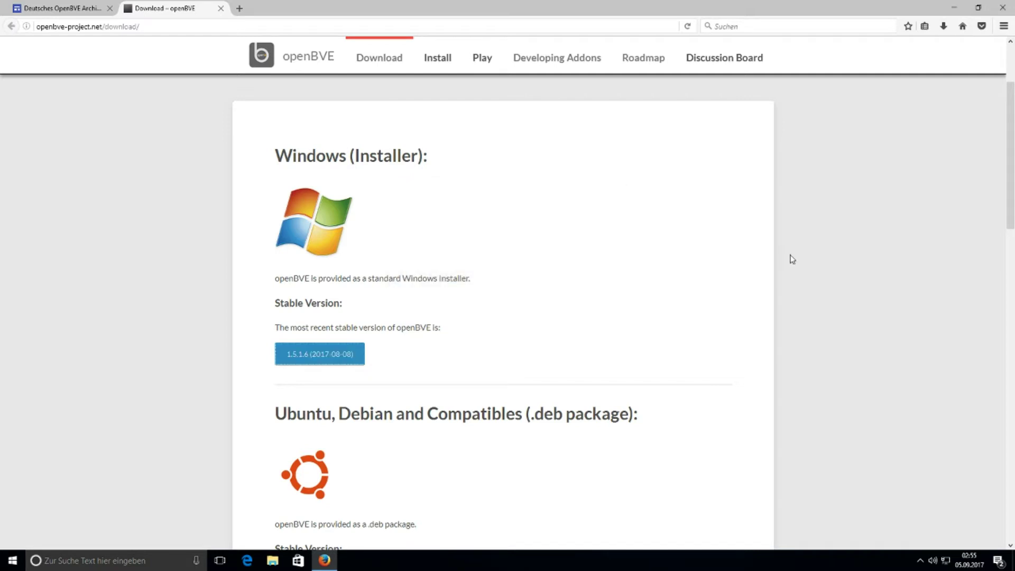
- Run the downloaded openBVE-1.5.1.6-setup.exe, allow it to change the device, minimize the browser and accept Deutsch as setup language
click(943, 27)
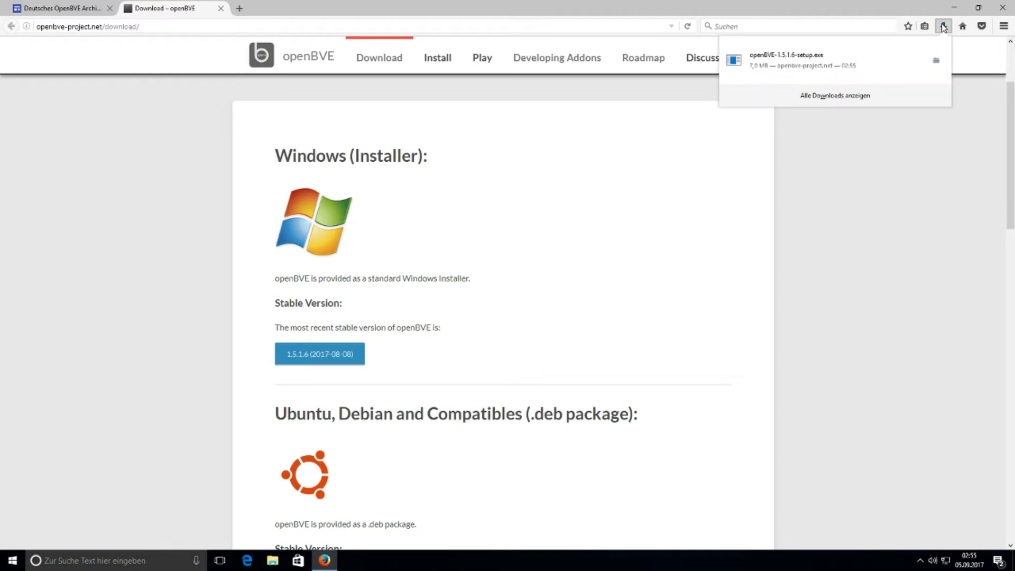
click(834, 61)
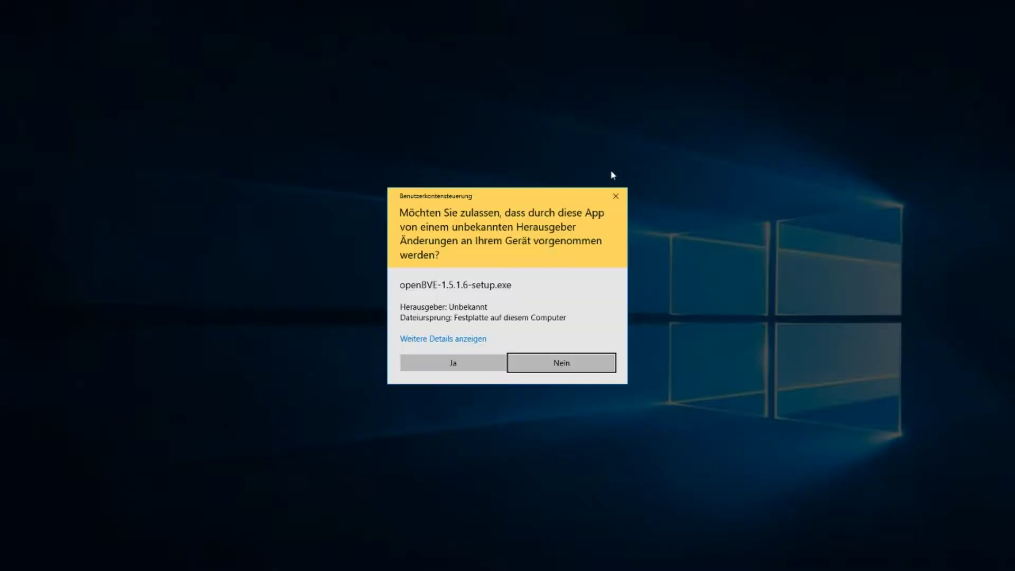
click(430, 365)
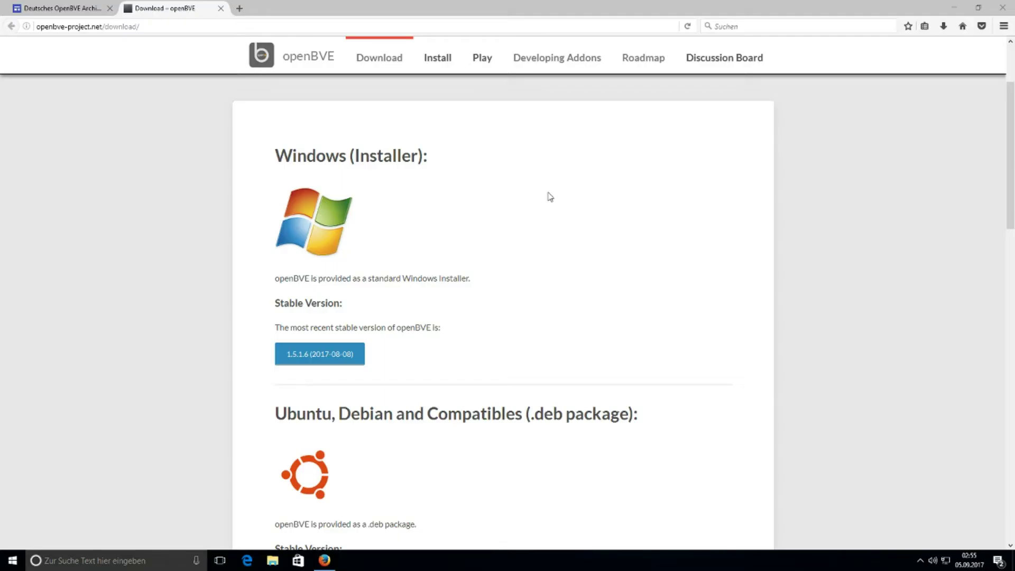
click(954, 7)
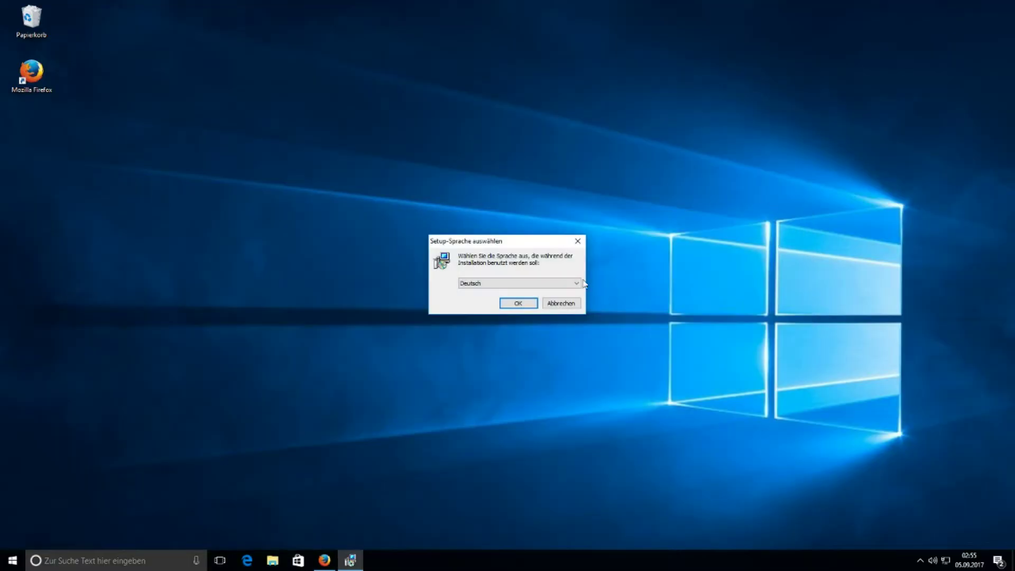
click(517, 302)
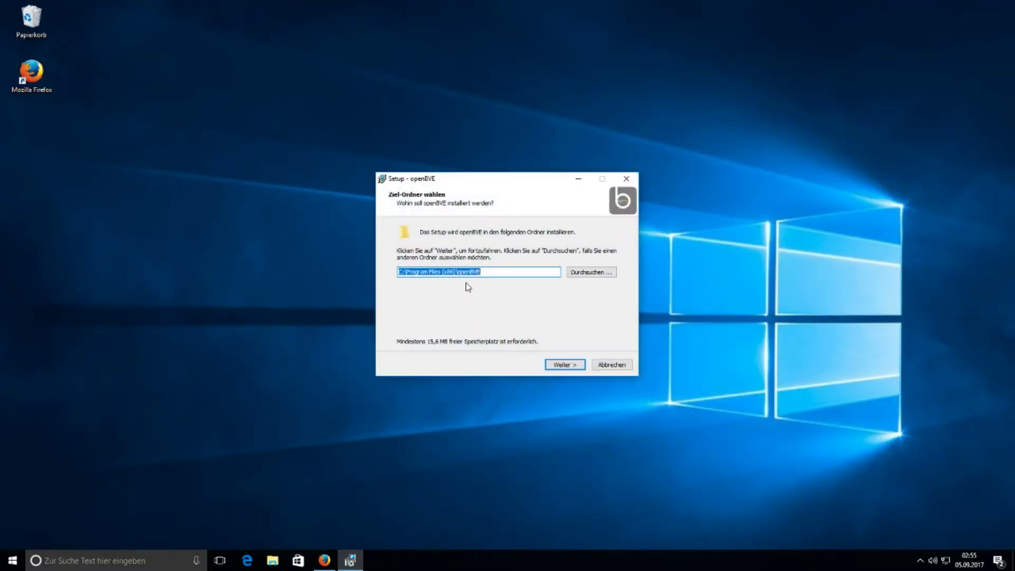
- Accept C:\Program Files (x86)\openBVE as destination and openBVE as Start menu folder, with desktop shortcuts for the program and the Addons folder
click(491, 273)
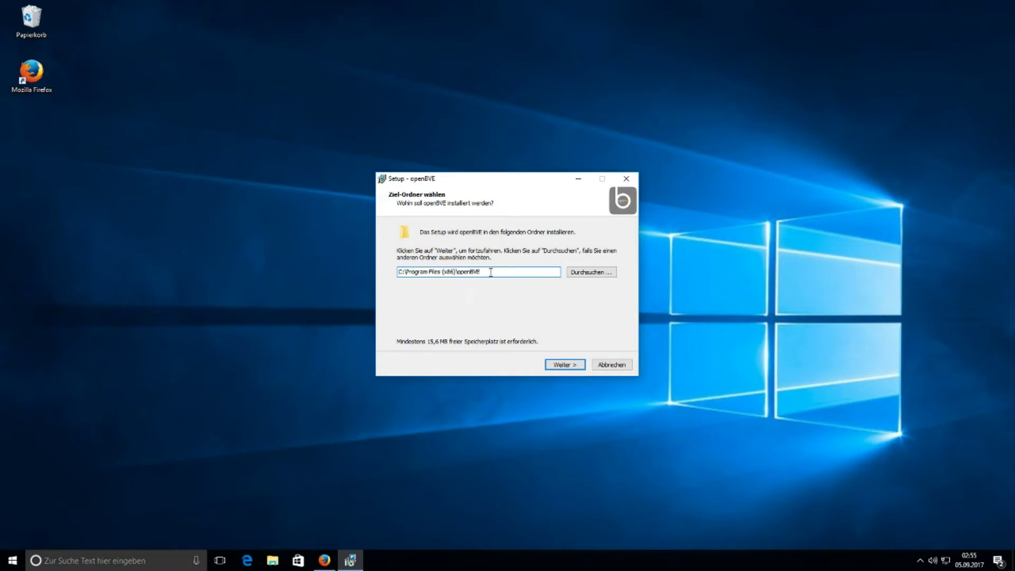
click(552, 368)
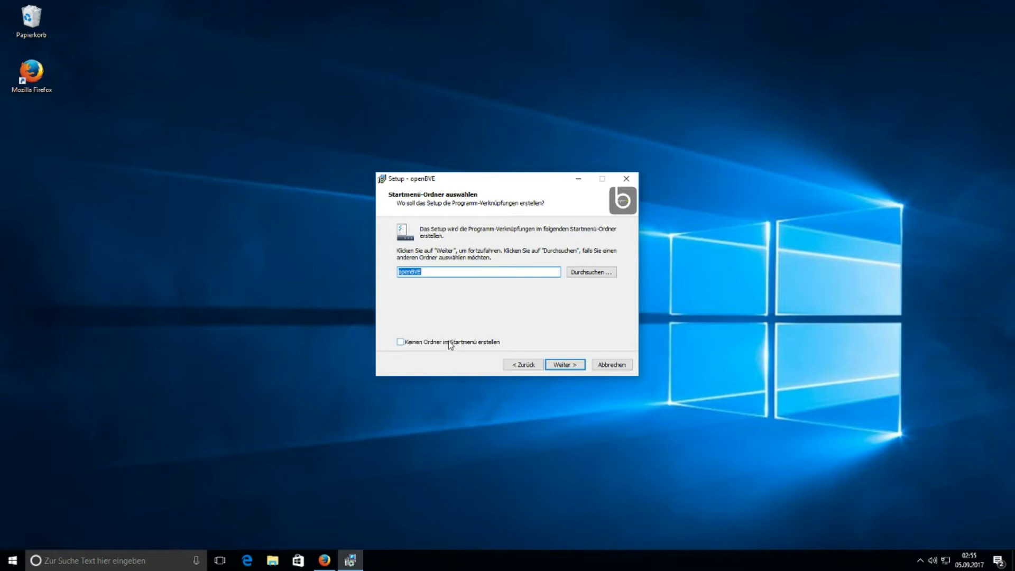
click(554, 364)
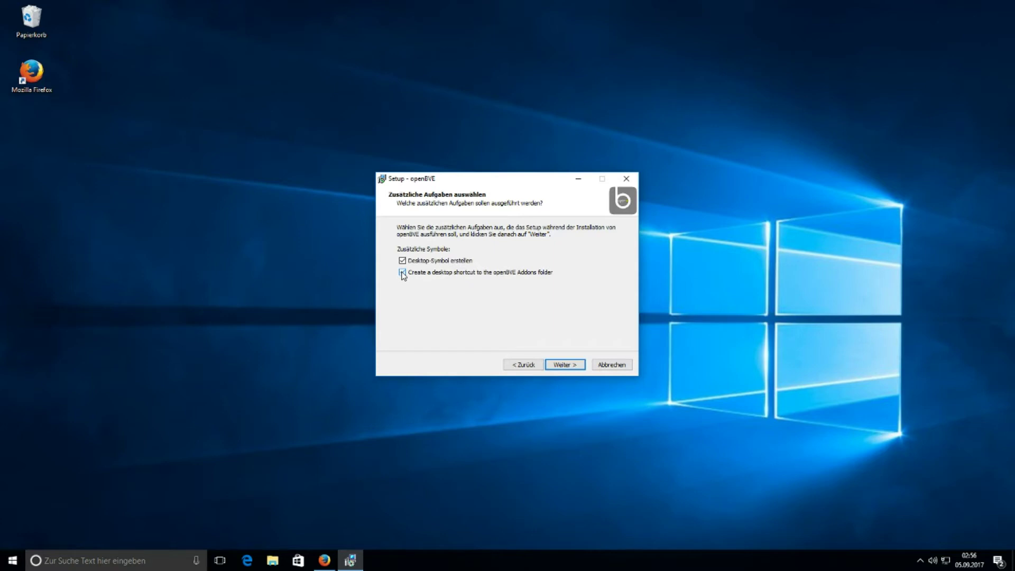
click(562, 365)
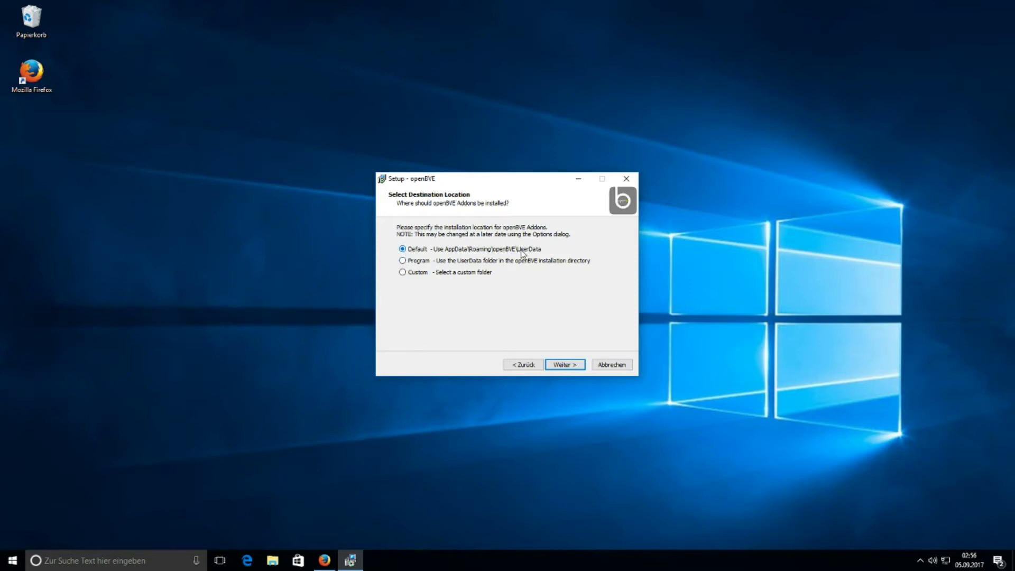
- Keep the Default add-on location, install openBVE and finish the setup without launching the program
click(557, 368)
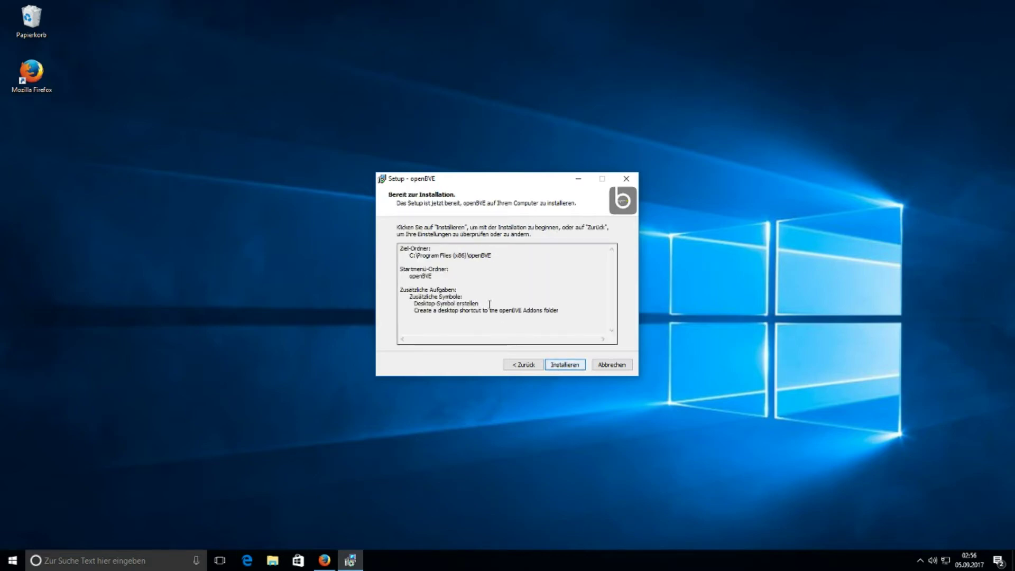
click(573, 365)
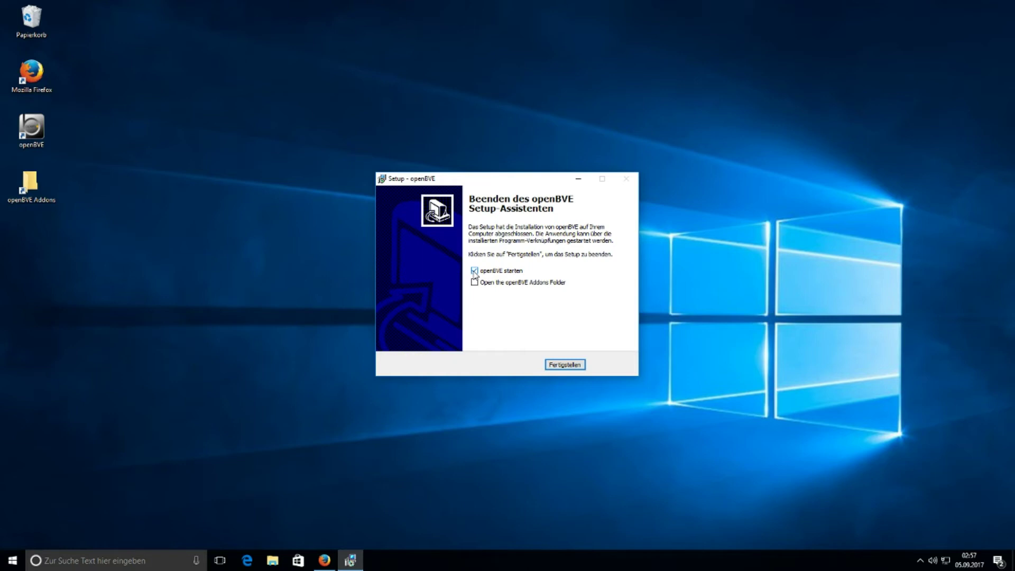
click(474, 271)
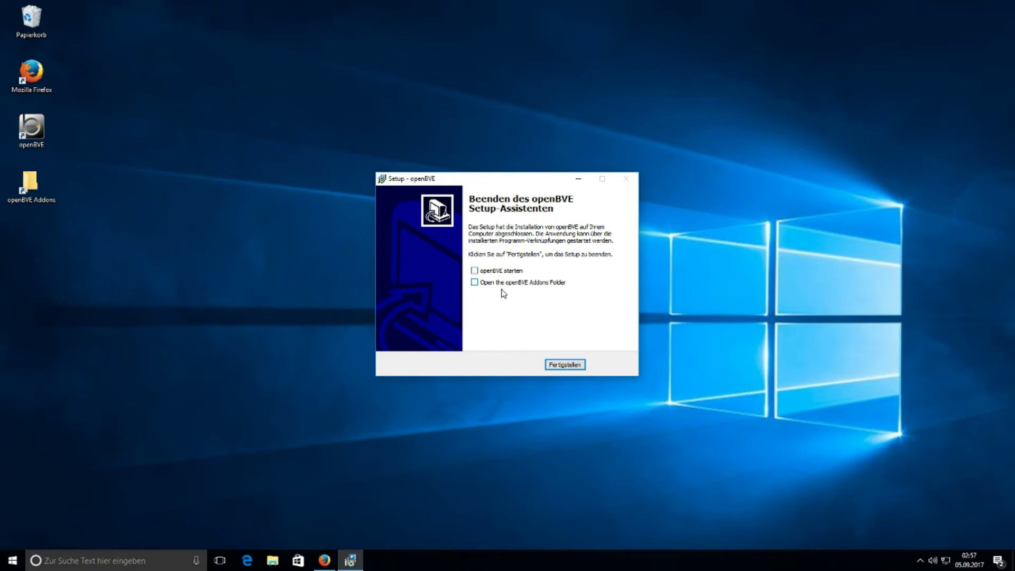
click(558, 366)
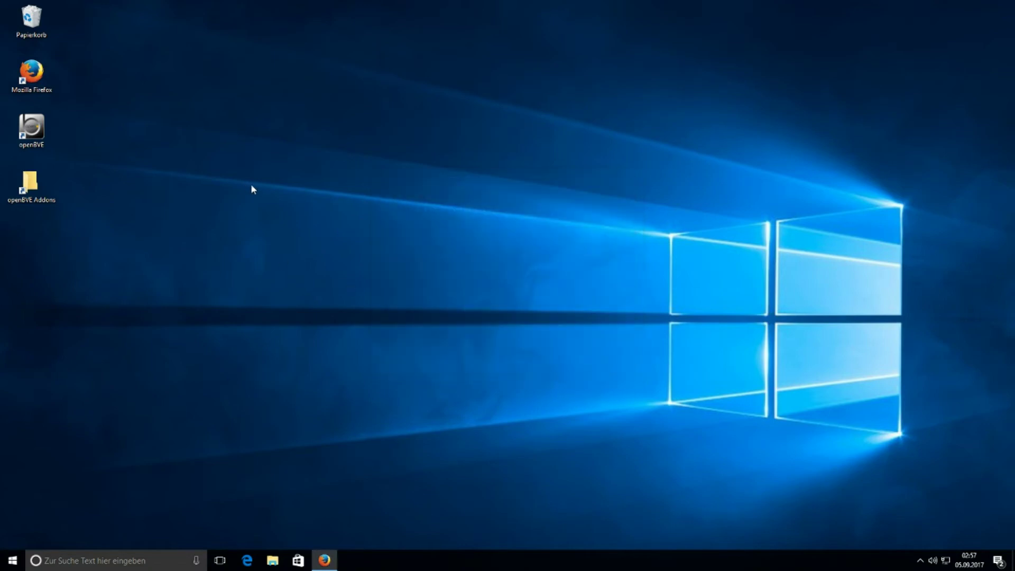
- Download British Railways Signalling Libraries v1.0 from the Extra Files page of the openBVE site in Firefox, and close the browser with all tabs
click(324, 561)
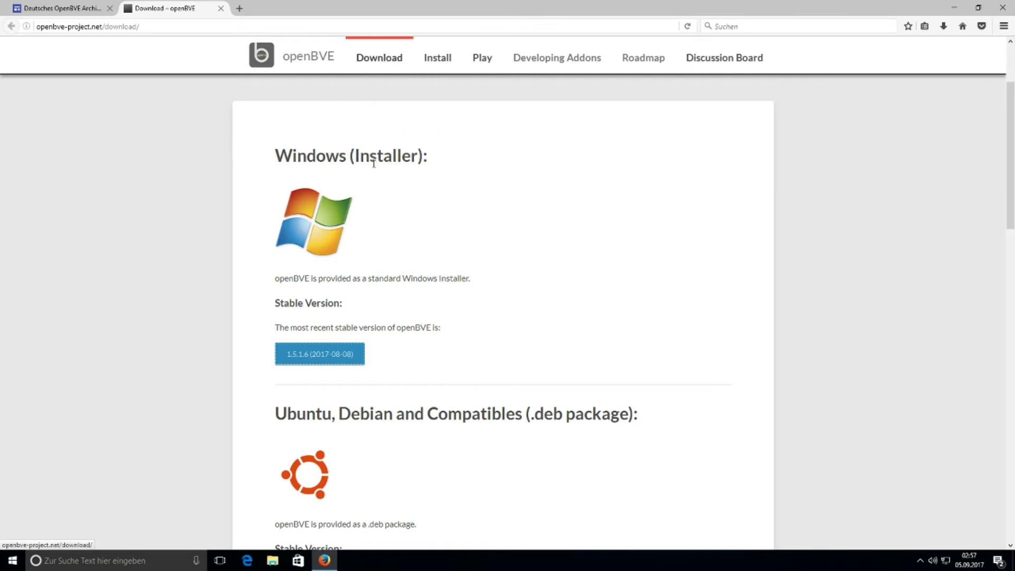
mouse_move(372, 61)
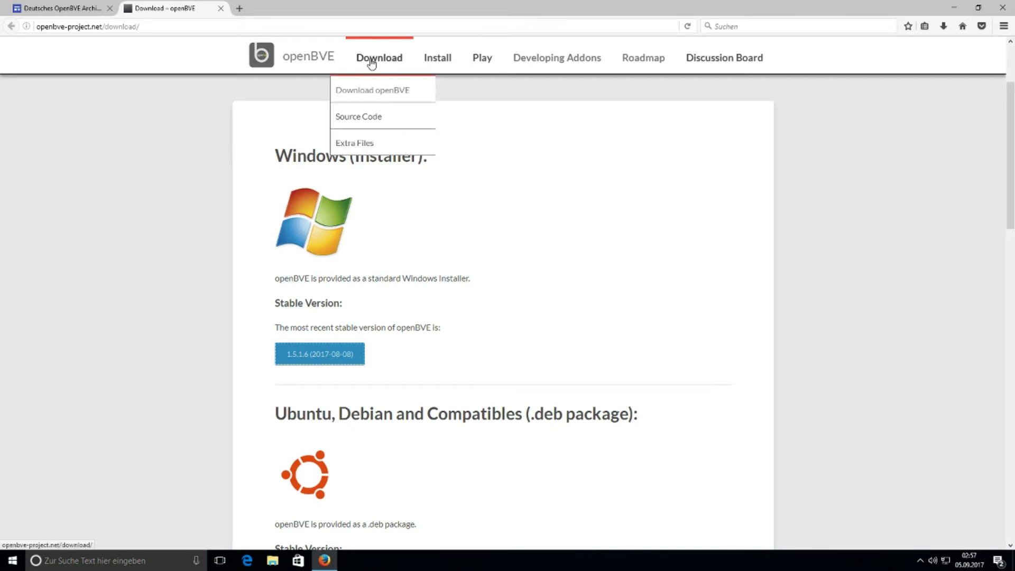
click(342, 146)
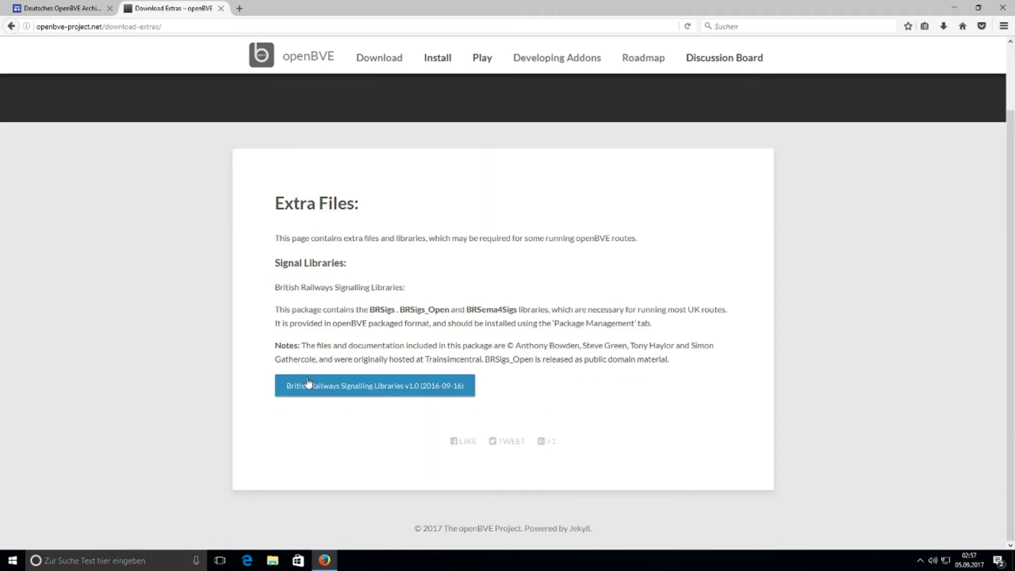
click(309, 383)
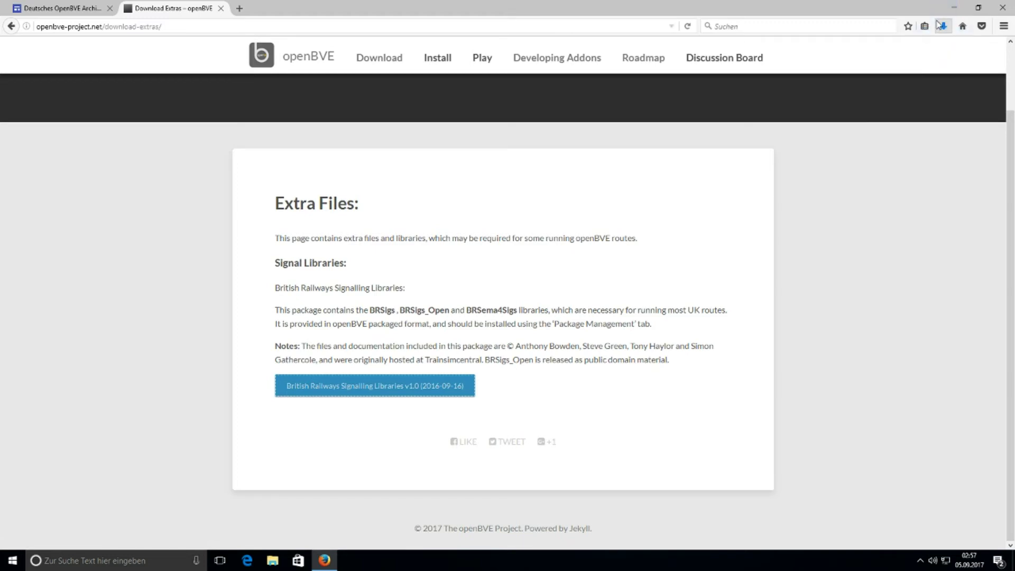
click(999, 6)
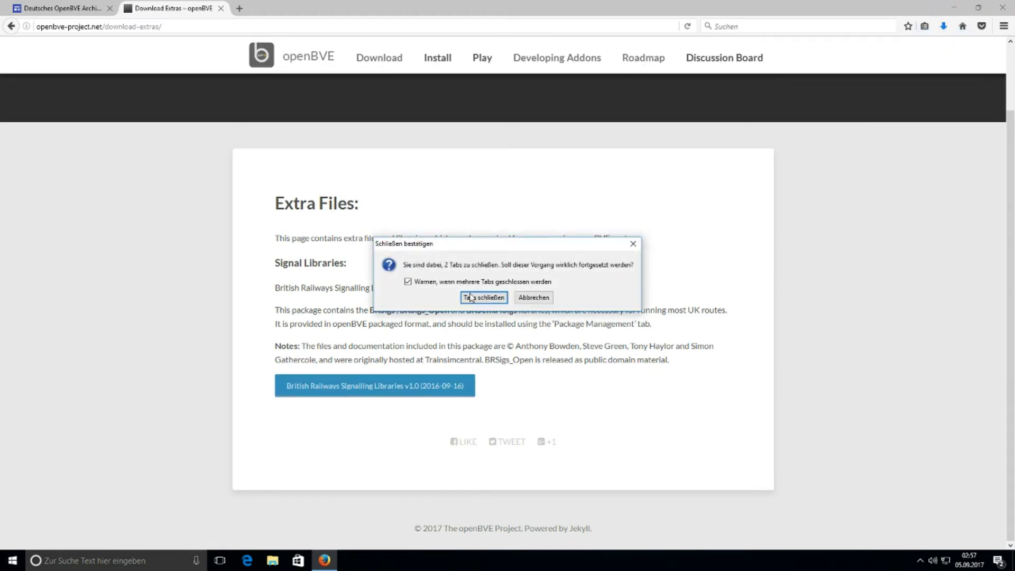
click(467, 299)
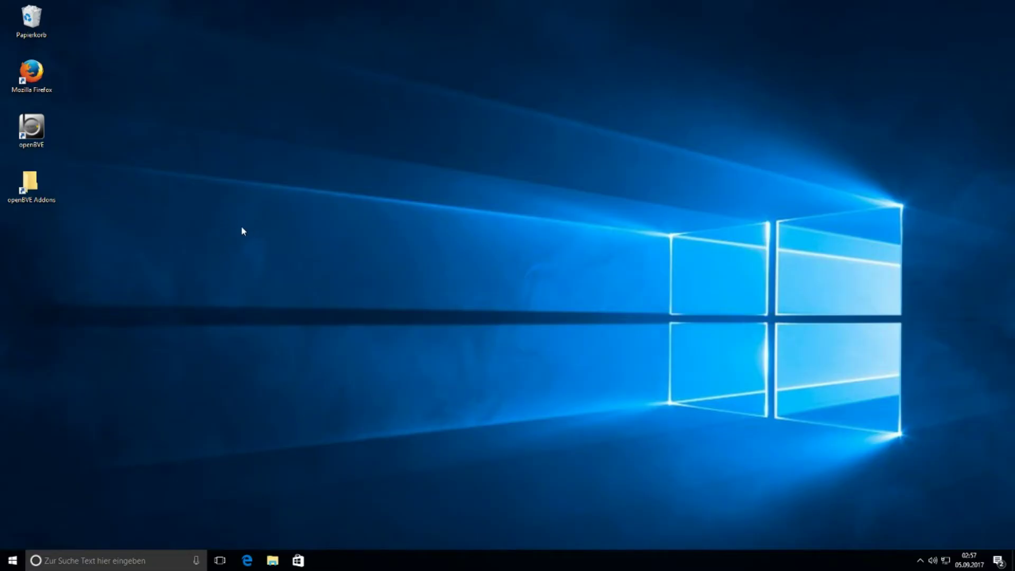
- Launch openBVE from the desktop and maximize its window
click(44, 136)
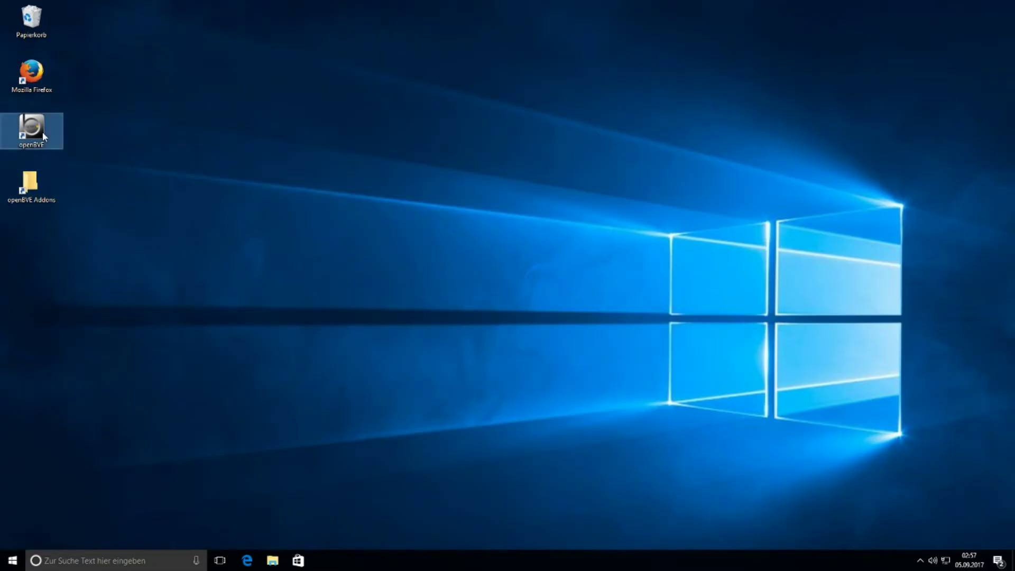
click(110, 154)
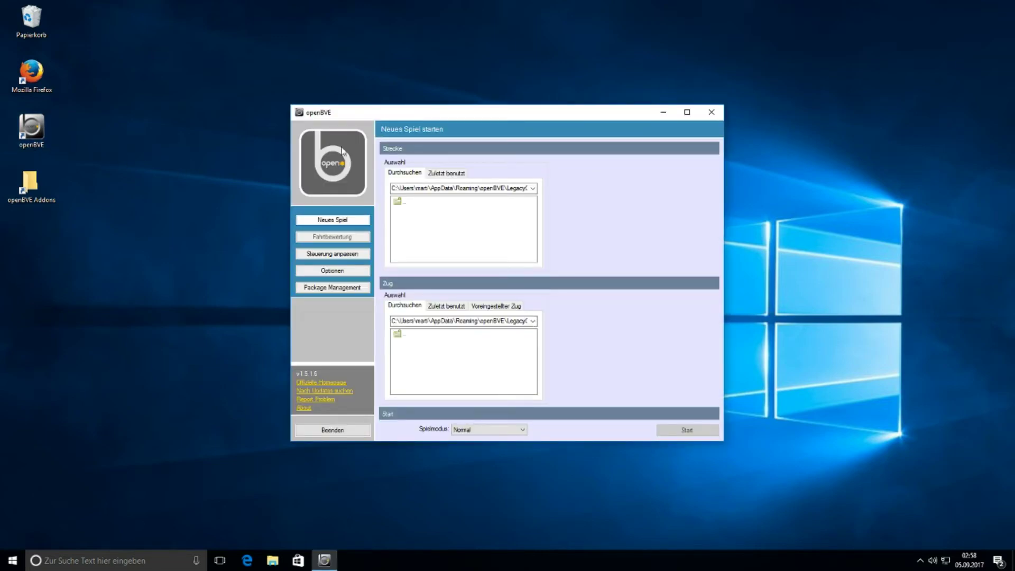
drag(411, 114, 394, 89)
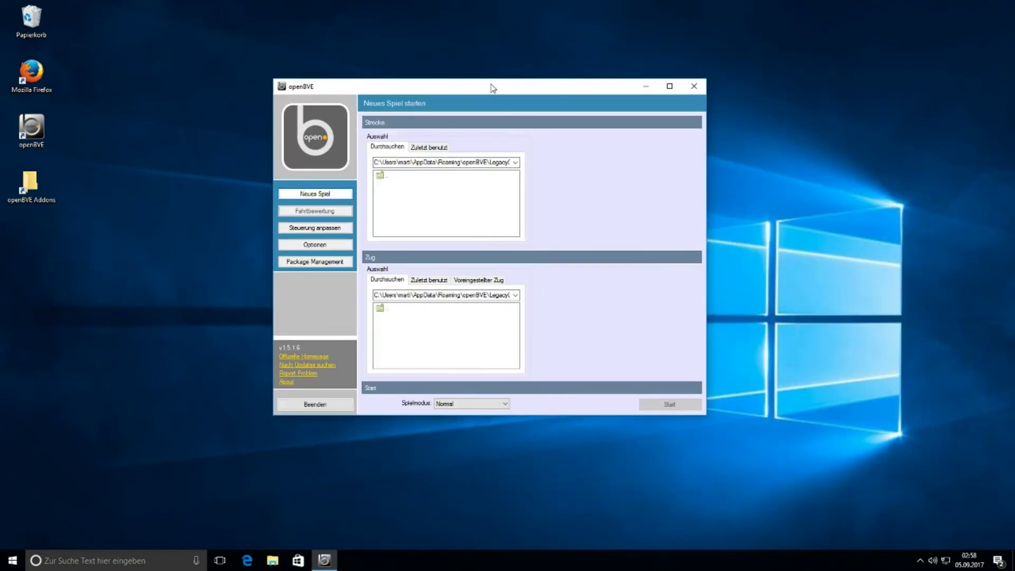
click(669, 85)
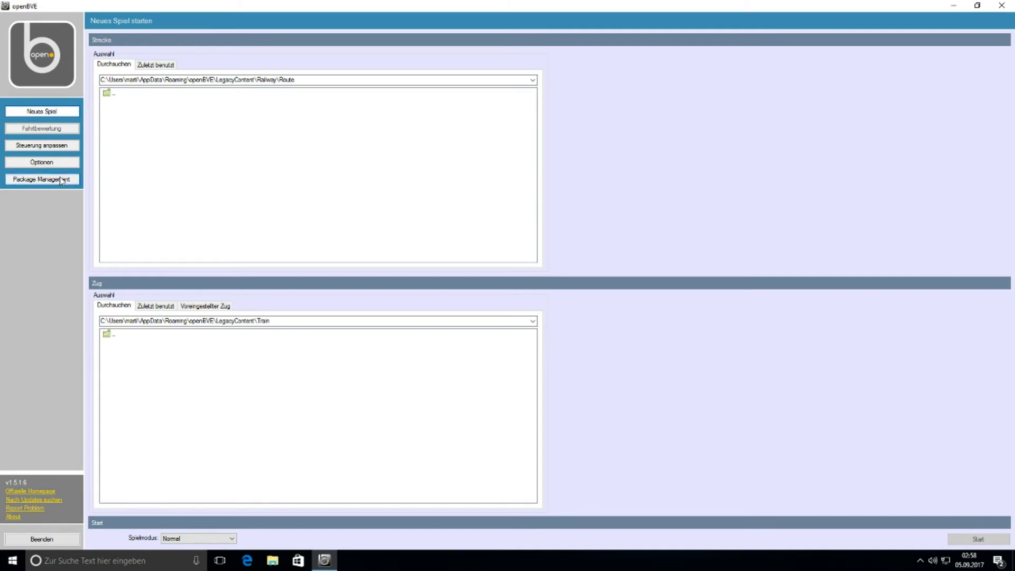
- Install the BRSignals package from the Downloads folder through openBVE's package management
click(71, 179)
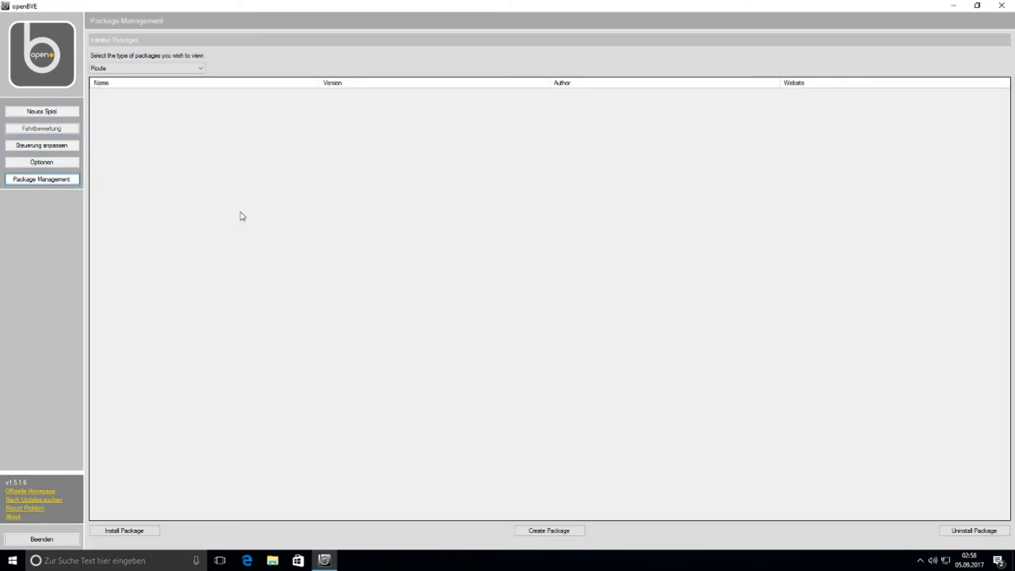
click(127, 531)
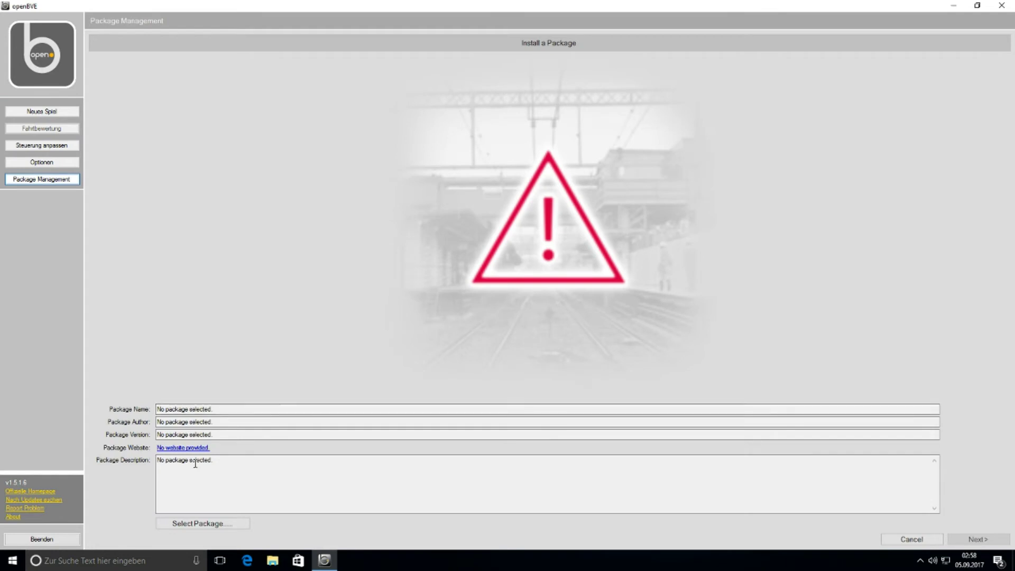
click(182, 525)
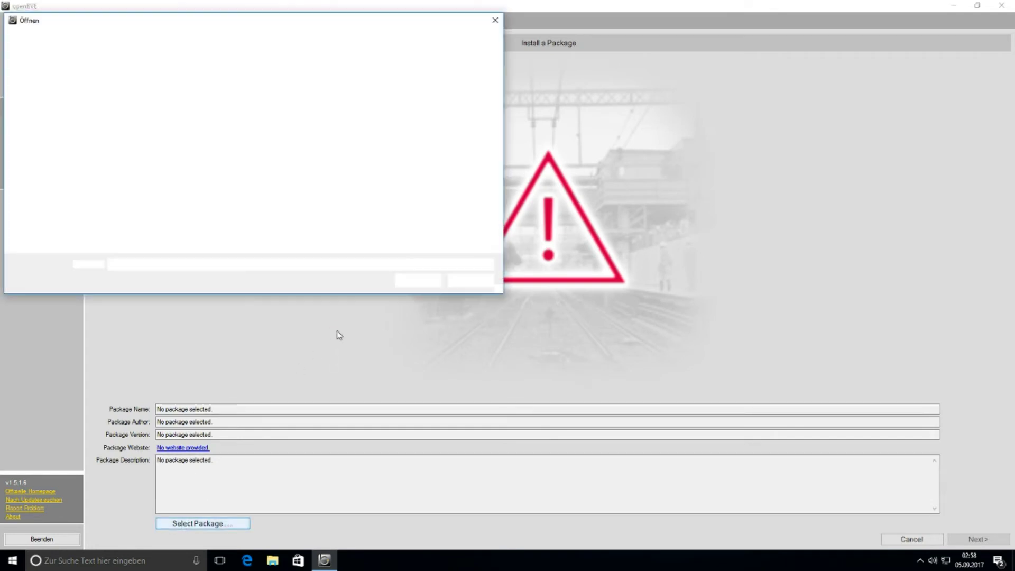
drag(158, 26, 381, 74)
click(258, 154)
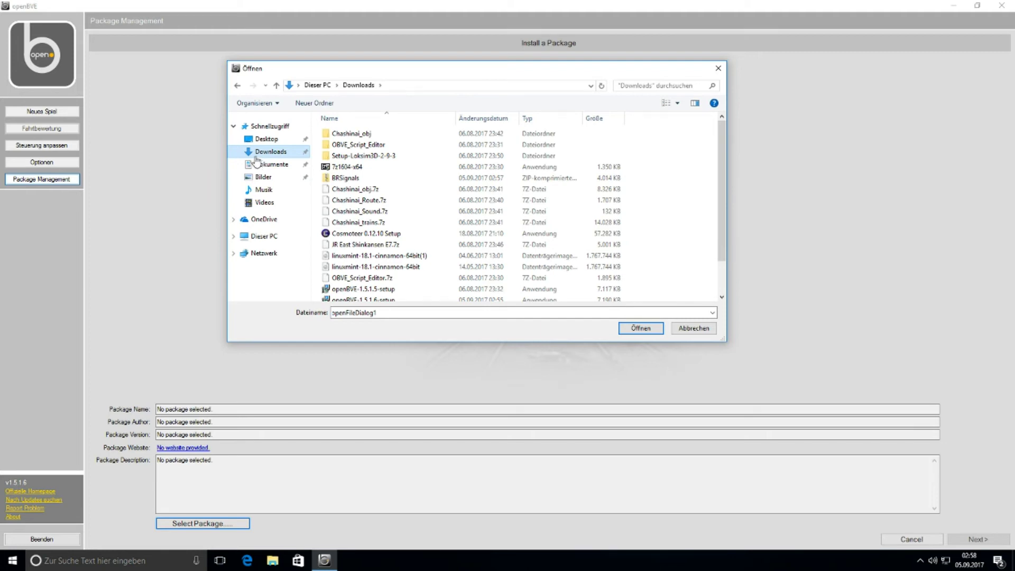
click(367, 180)
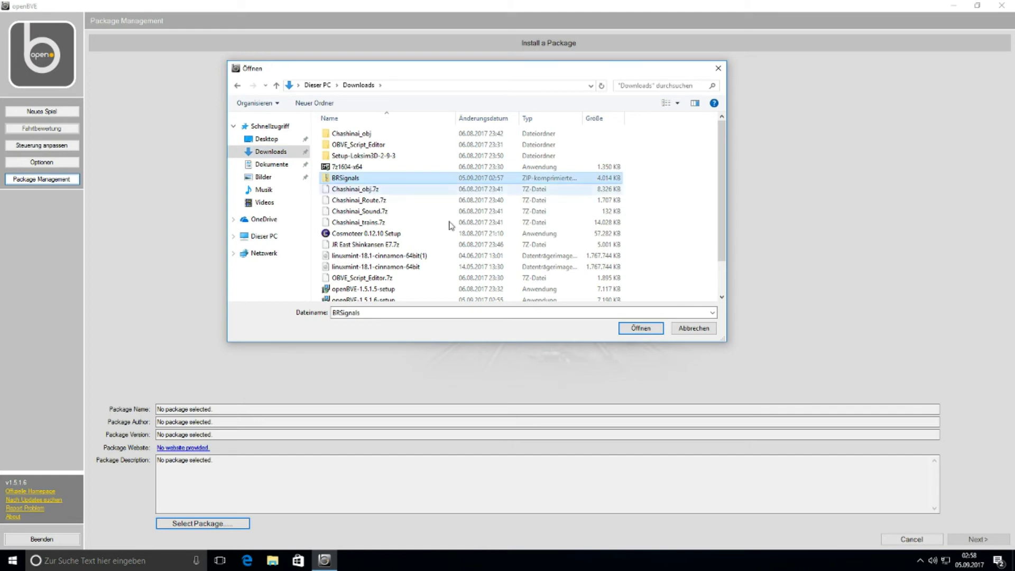
click(641, 328)
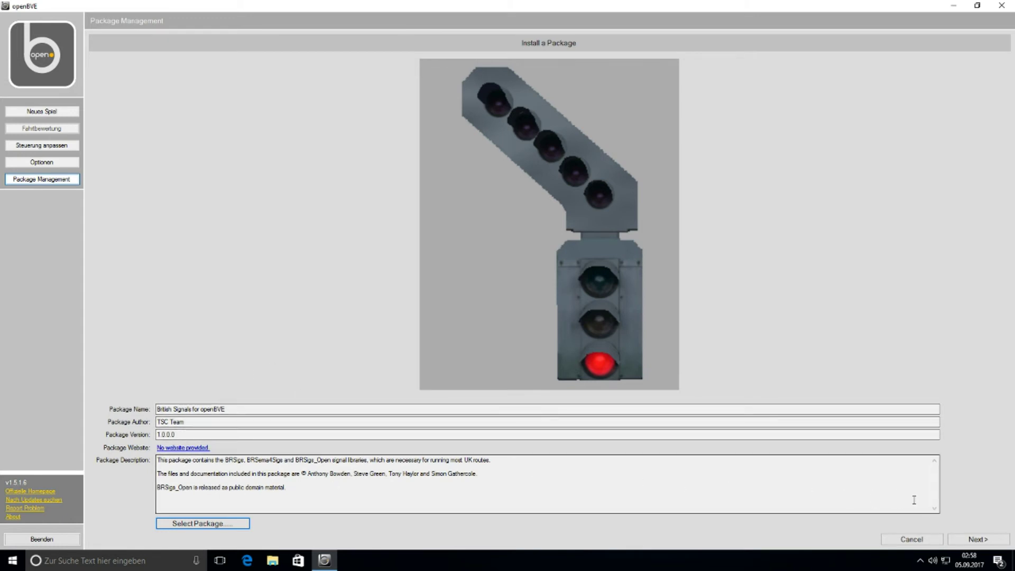
click(978, 539)
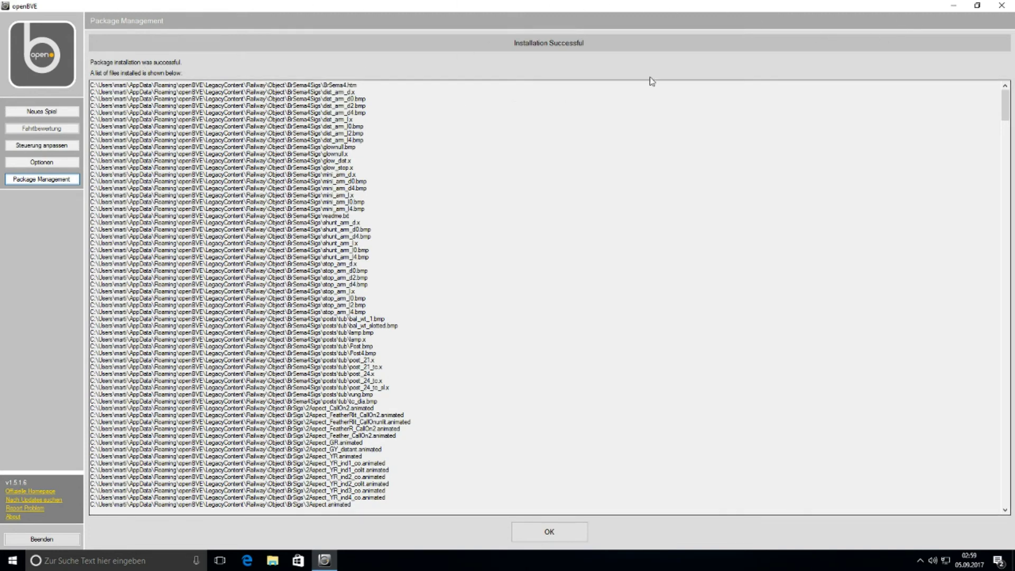
- Close openBVE and open the openBVE Addons folder from the desktop in File Explorer
click(1002, 5)
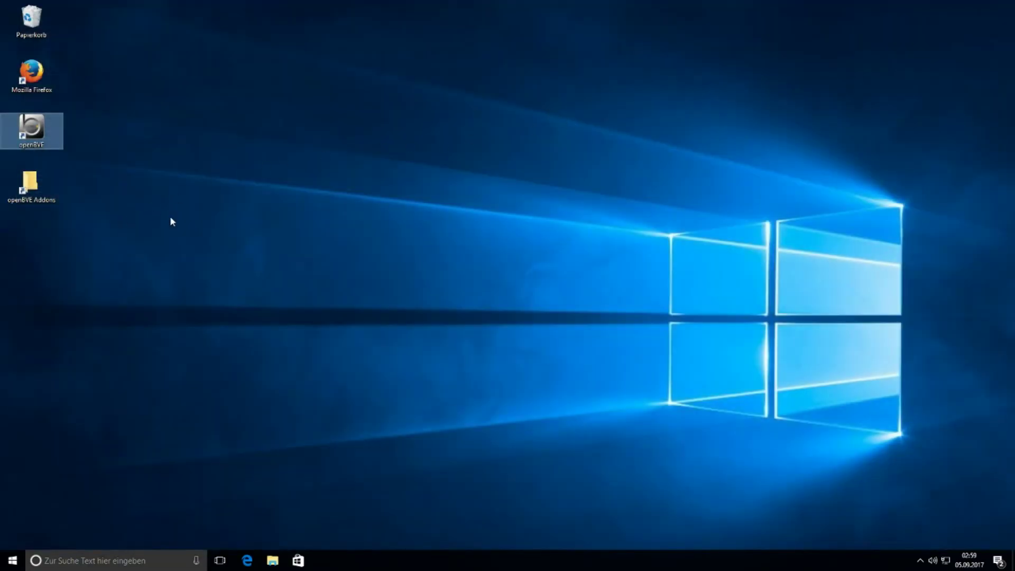
double_click(32, 198)
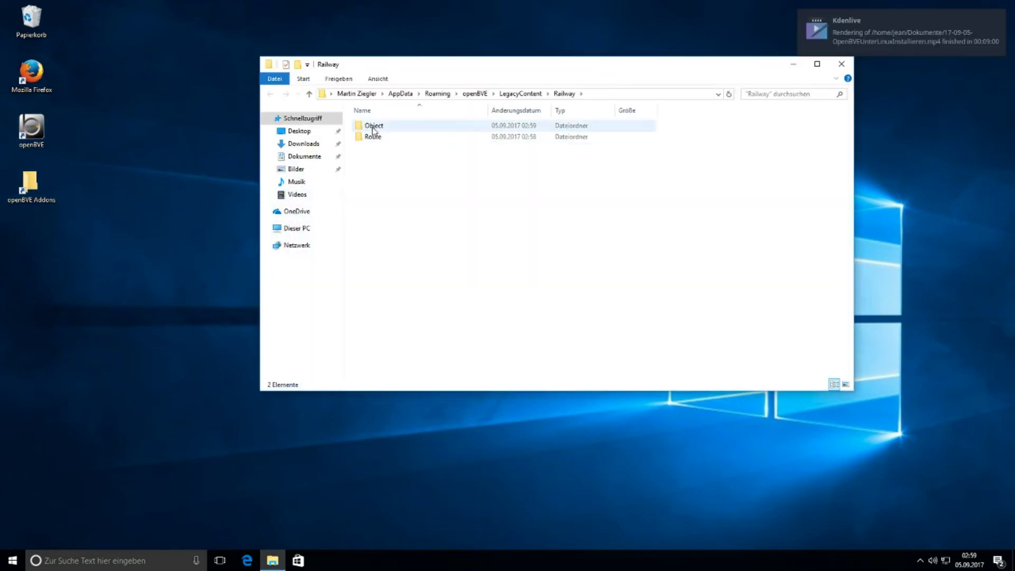
drag(401, 64, 415, 141)
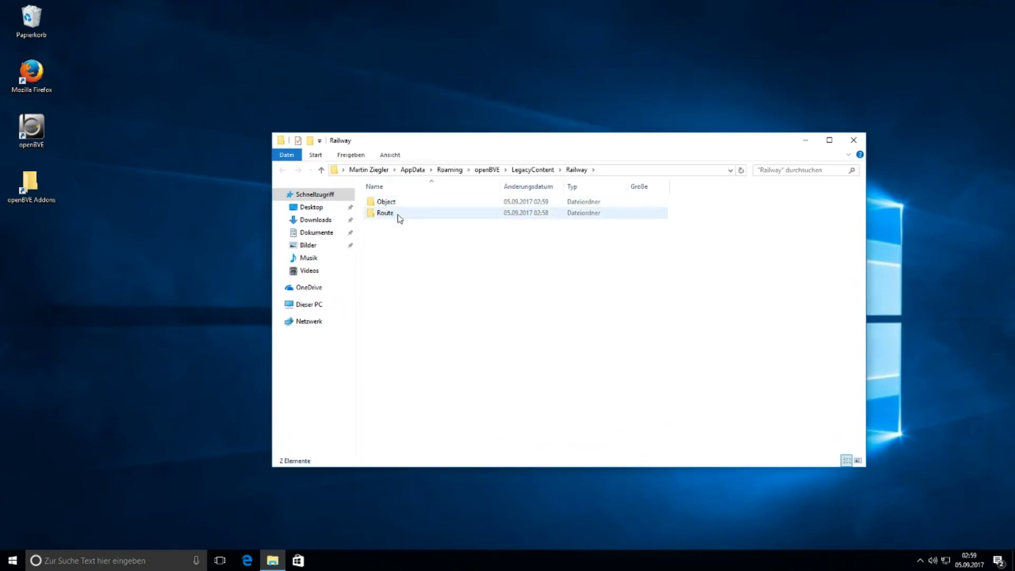
- Create a new folder named Sound inside the Railway folder, next to Object and Route
right_click(397, 252)
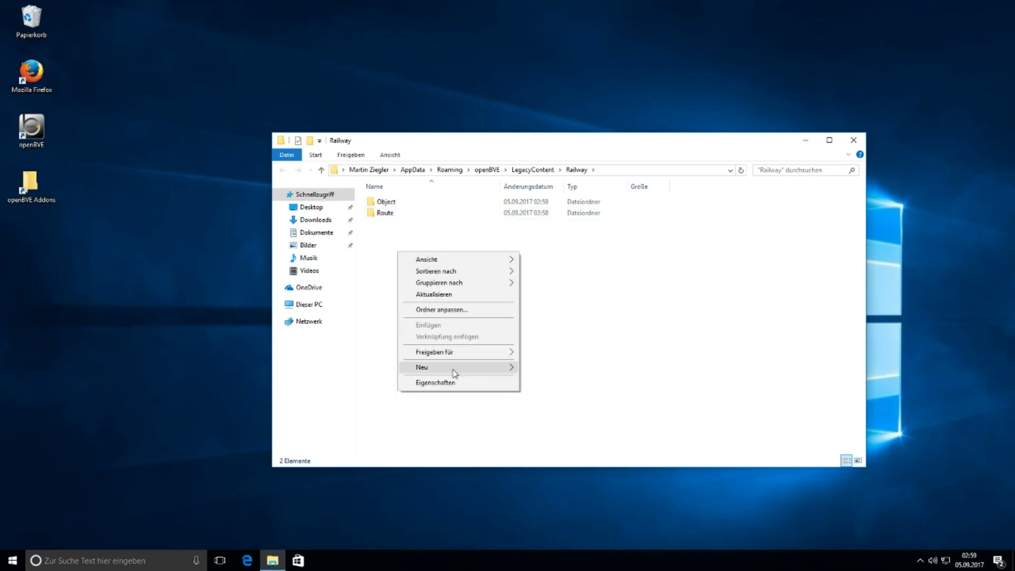
mouse_move(453, 369)
click(530, 367)
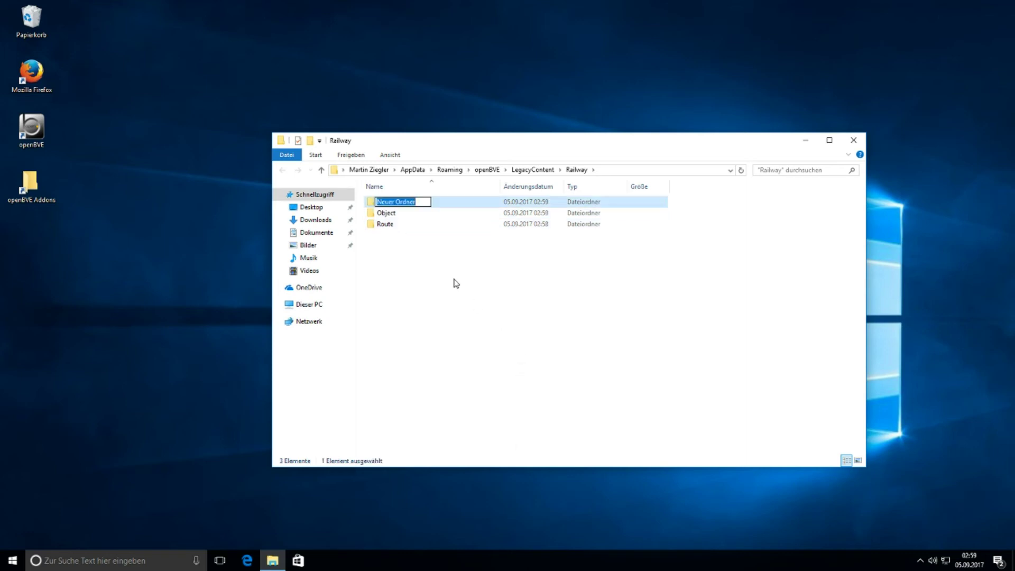
text(Sound)
key(Return)
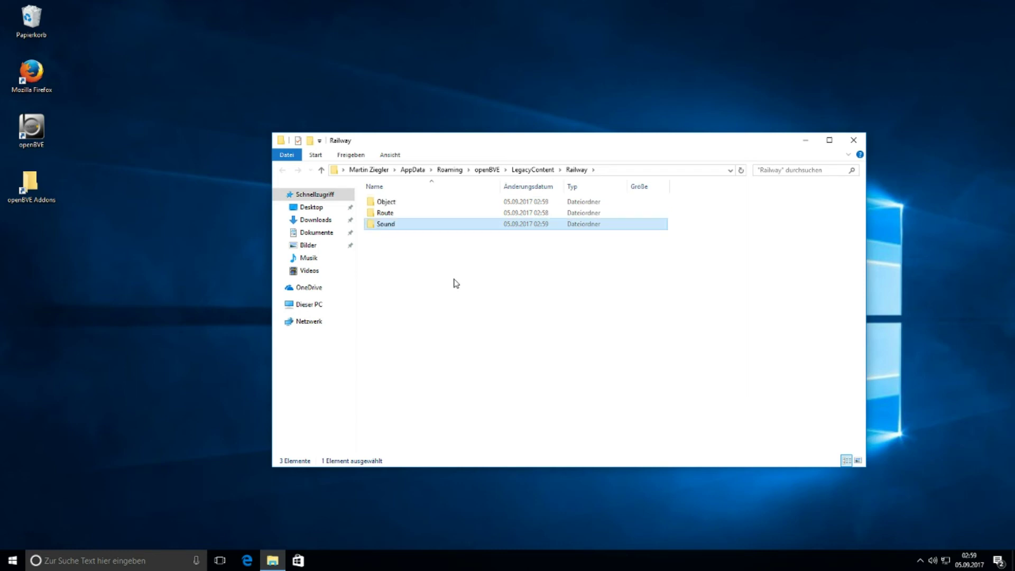
- Review the Train and Railway folders in LegacyContent and close the File Explorer window
click(534, 174)
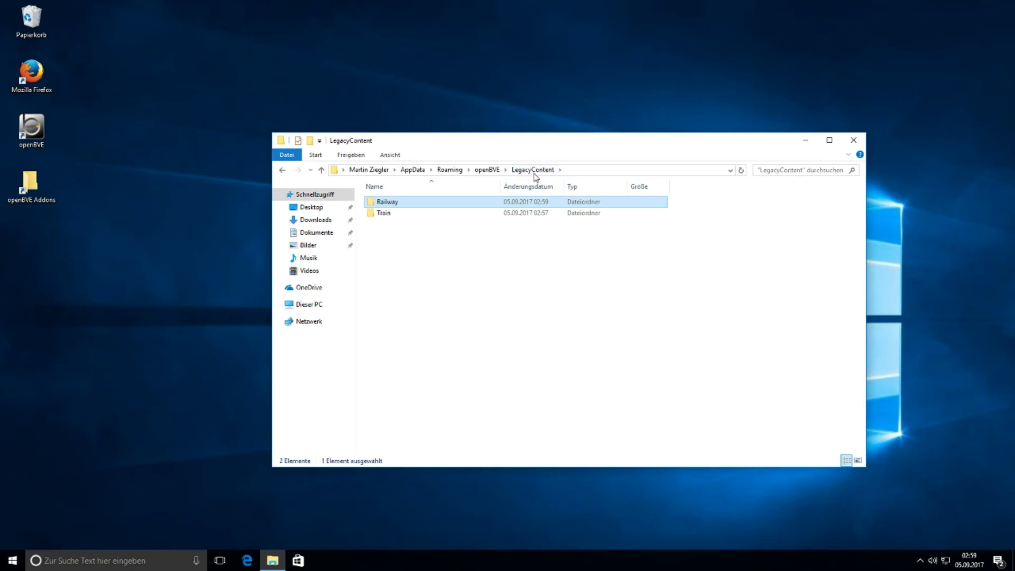
click(385, 218)
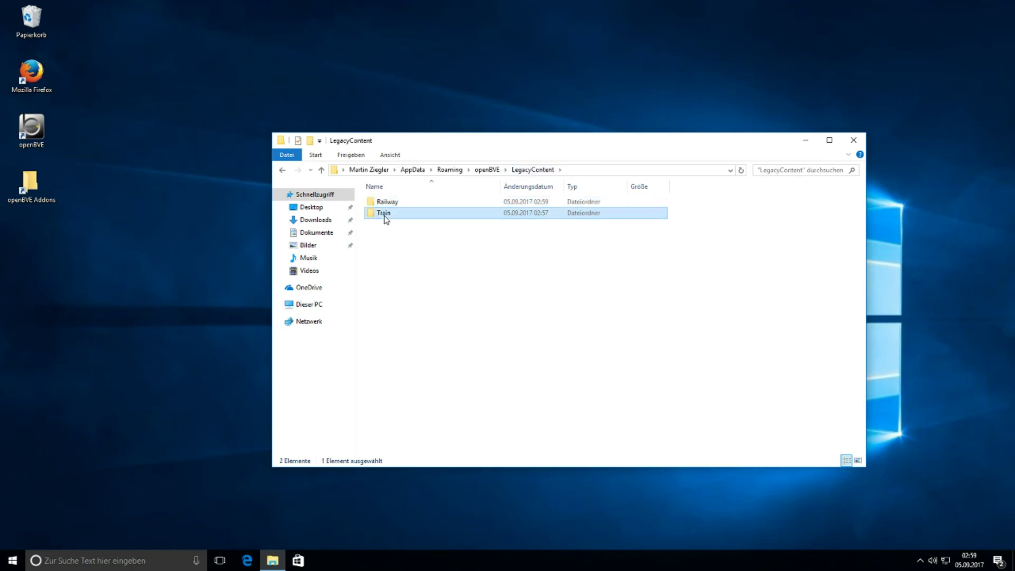
click(407, 203)
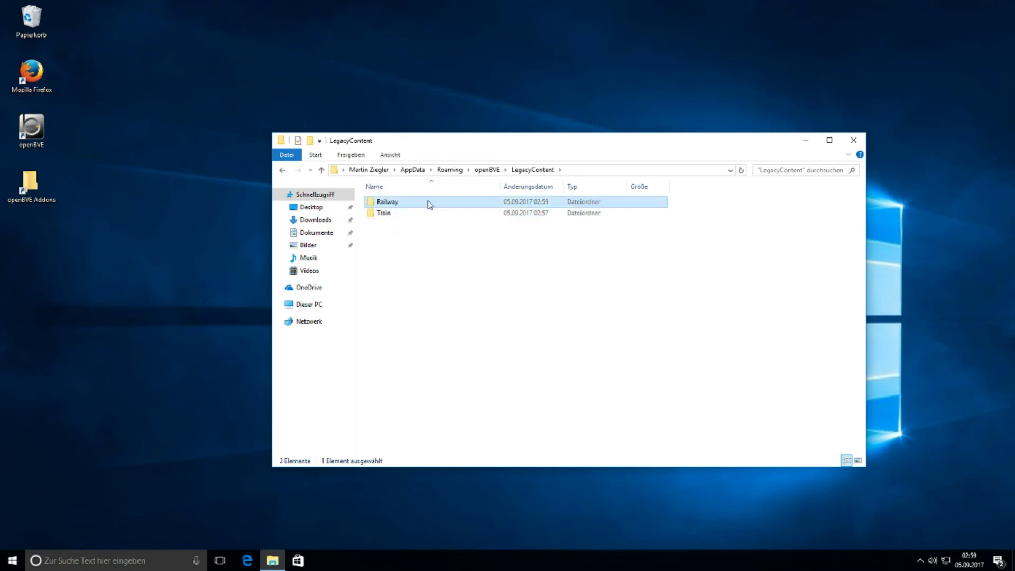
double_click(428, 202)
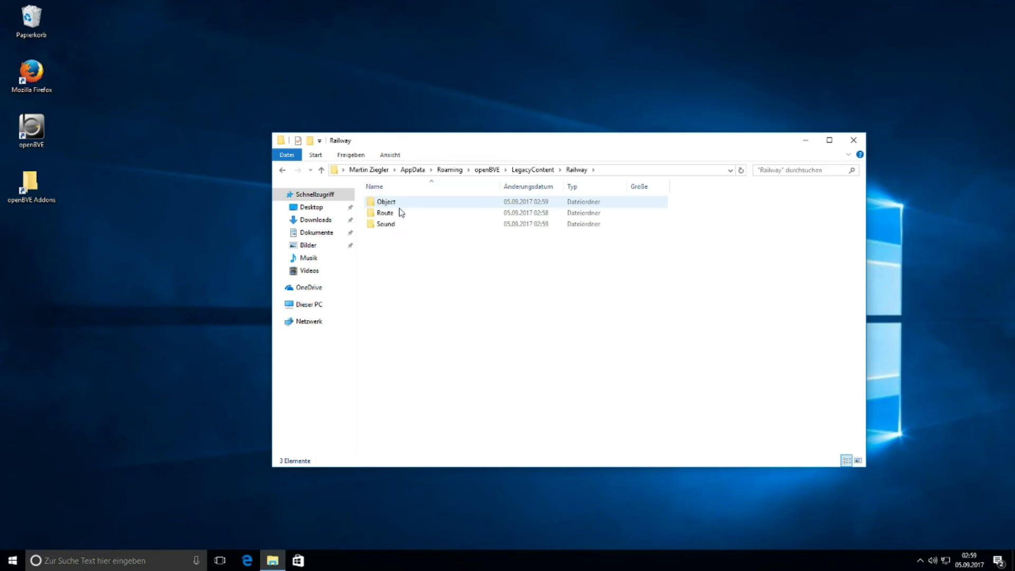
click(845, 144)
click(31, 192)
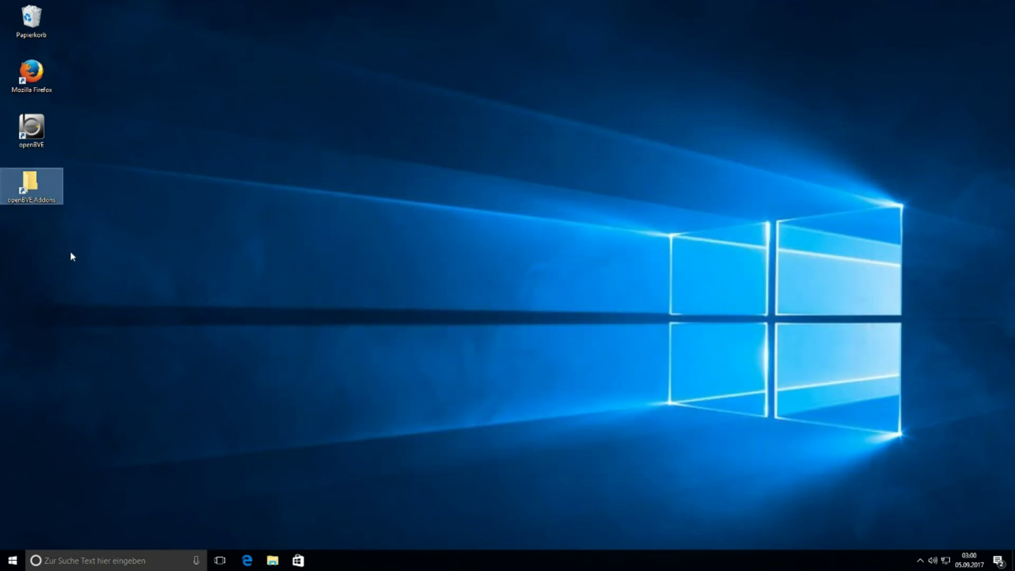
click(72, 257)
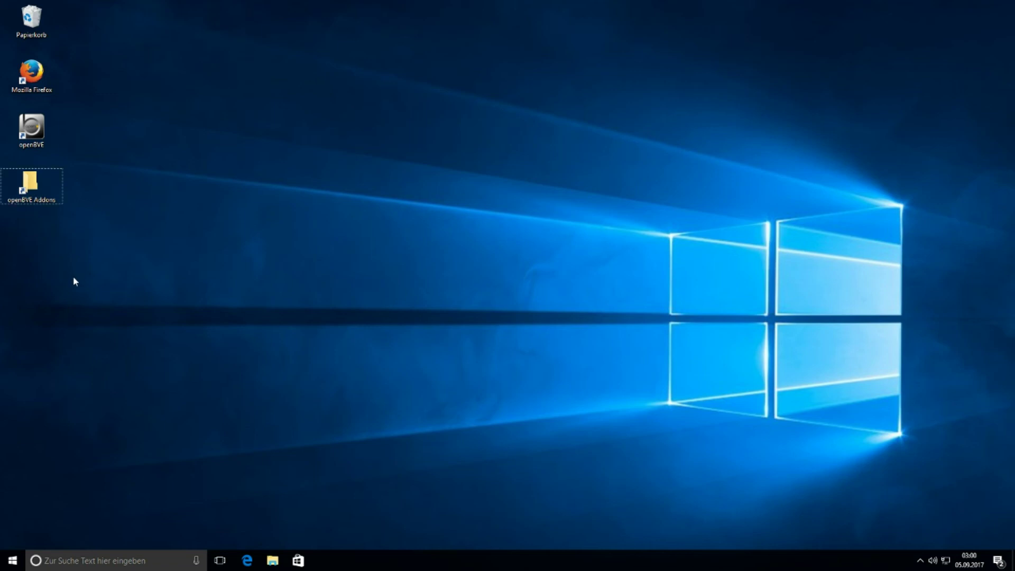
- Open %appdata% through the Run dialog and browse to the Railway folder under openBVE\LegacyContent
key(super+r)
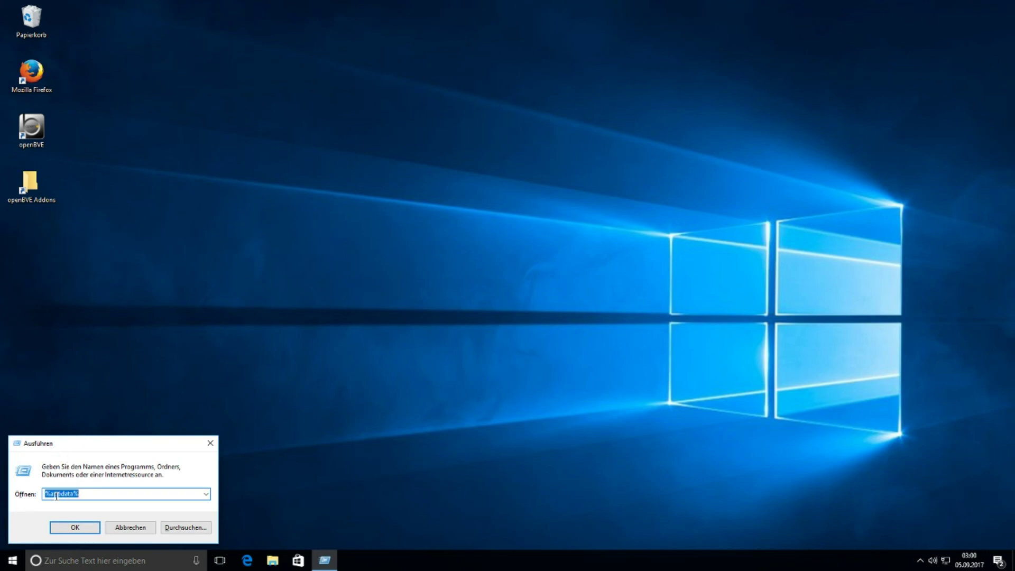
click(70, 527)
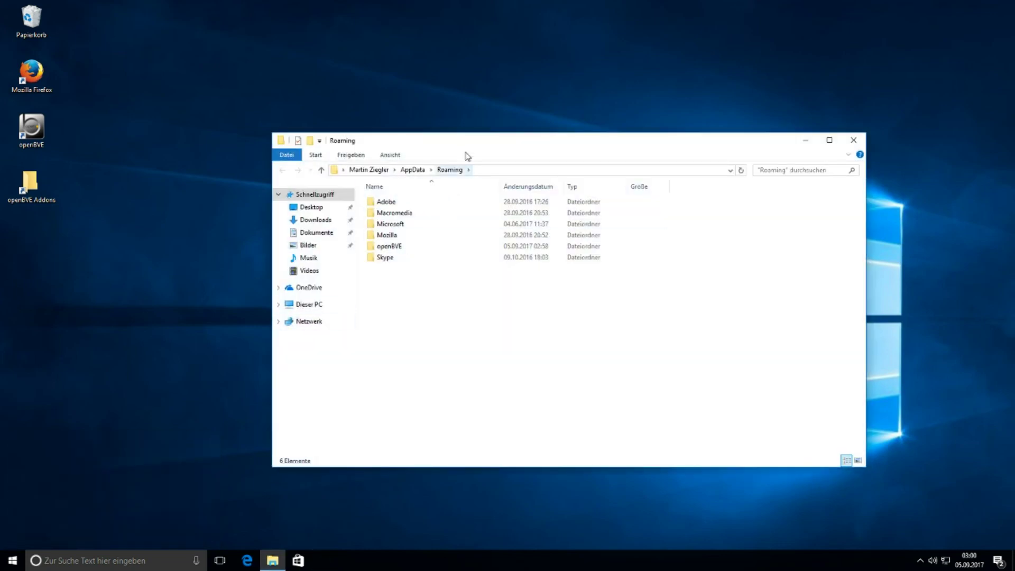
mouse_move(468, 151)
mouse_down()
mouse_move(434, 169)
mouse_move(511, 175)
mouse_move(505, 139)
mouse_move(485, 143)
mouse_up()
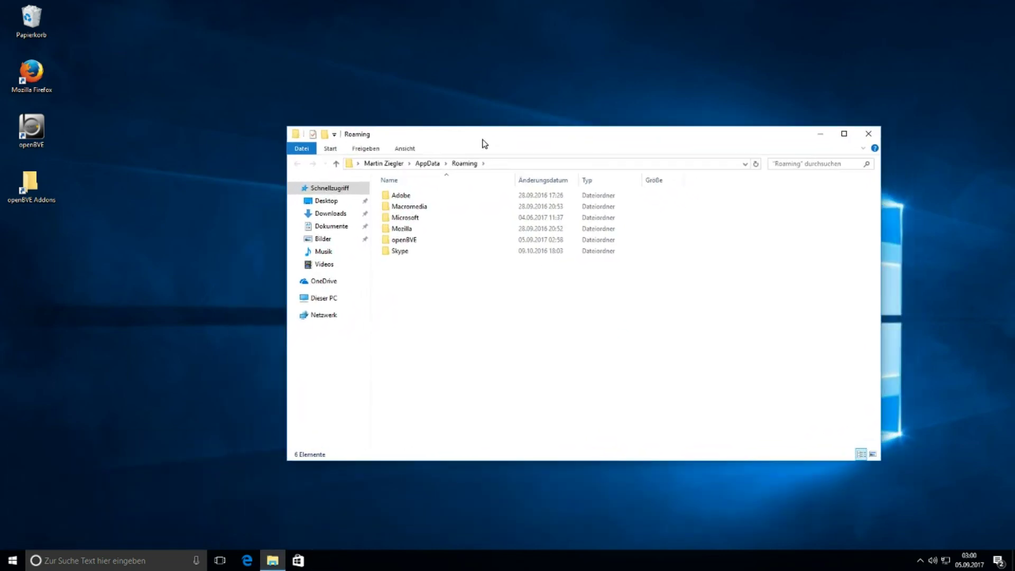
double_click(403, 240)
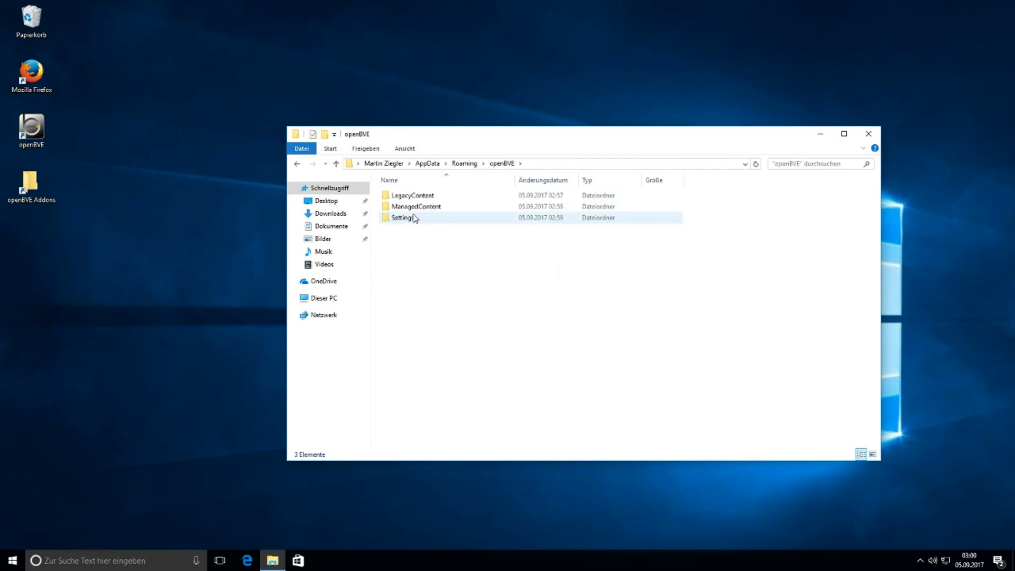
double_click(432, 196)
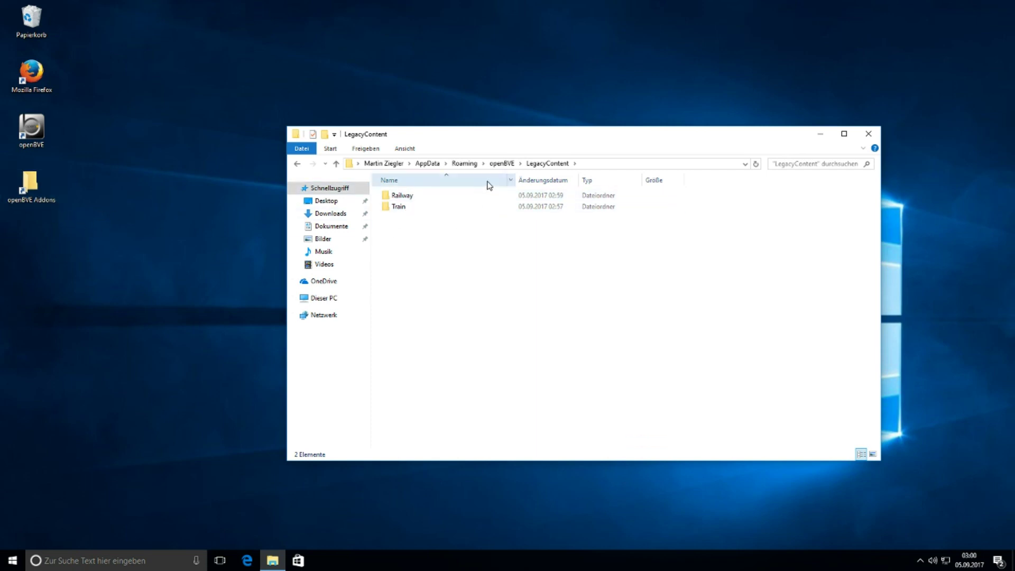
double_click(452, 196)
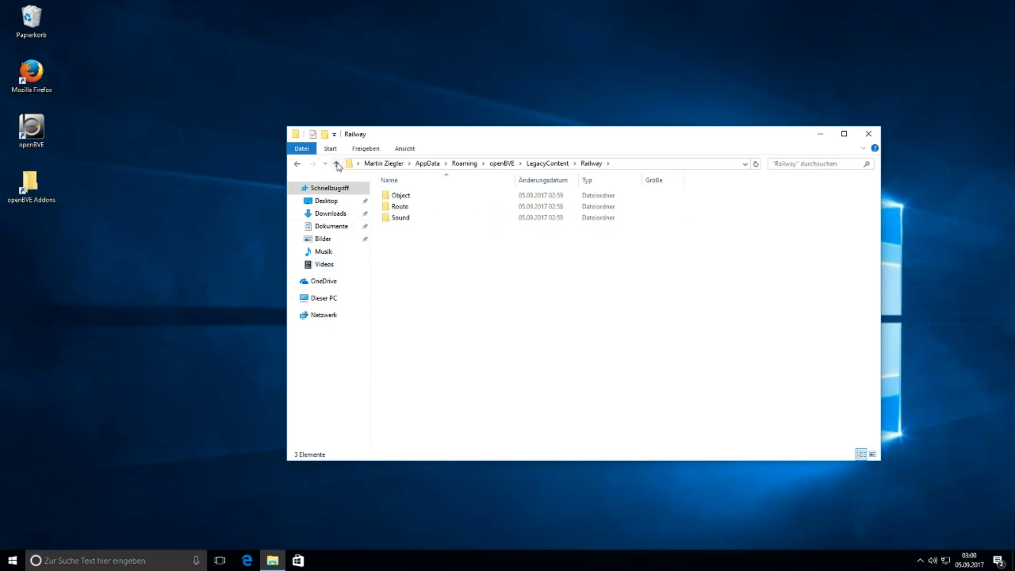
- Look into the Train folder in LegacyContent, return to LegacyContent and close the File Explorer window
click(336, 164)
click(398, 210)
click(400, 211)
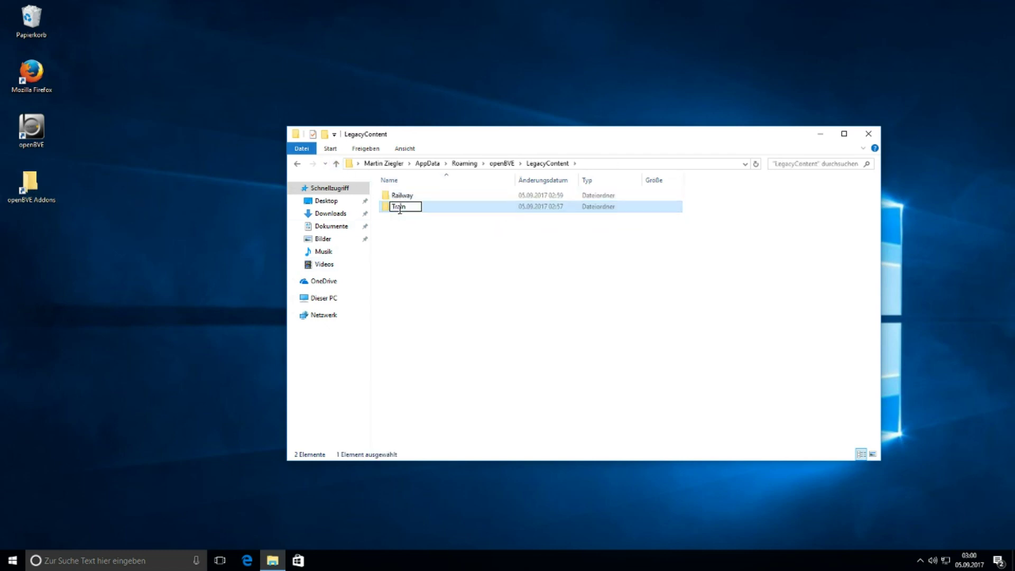
click(408, 242)
double_click(435, 210)
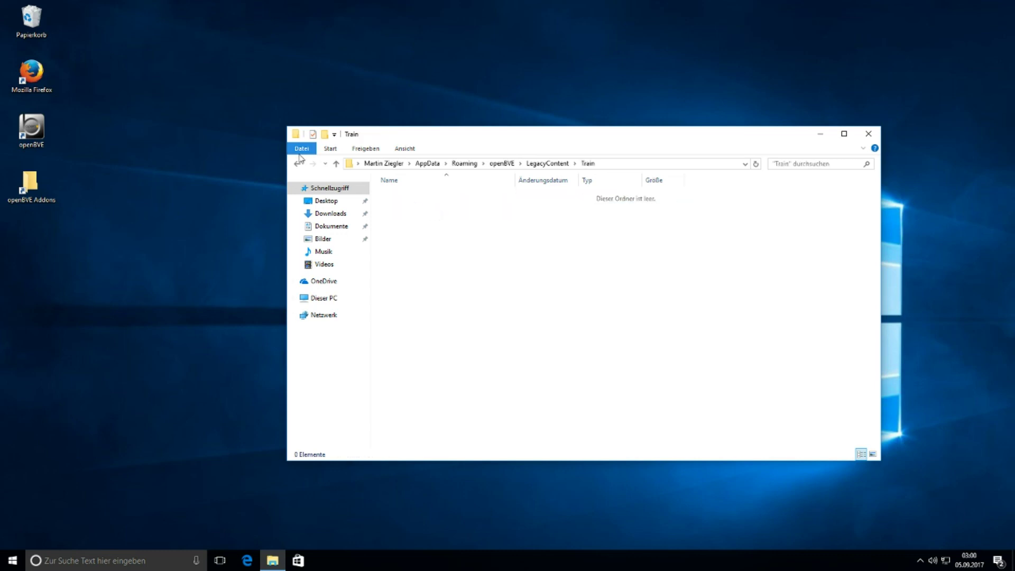
click(325, 164)
click(336, 163)
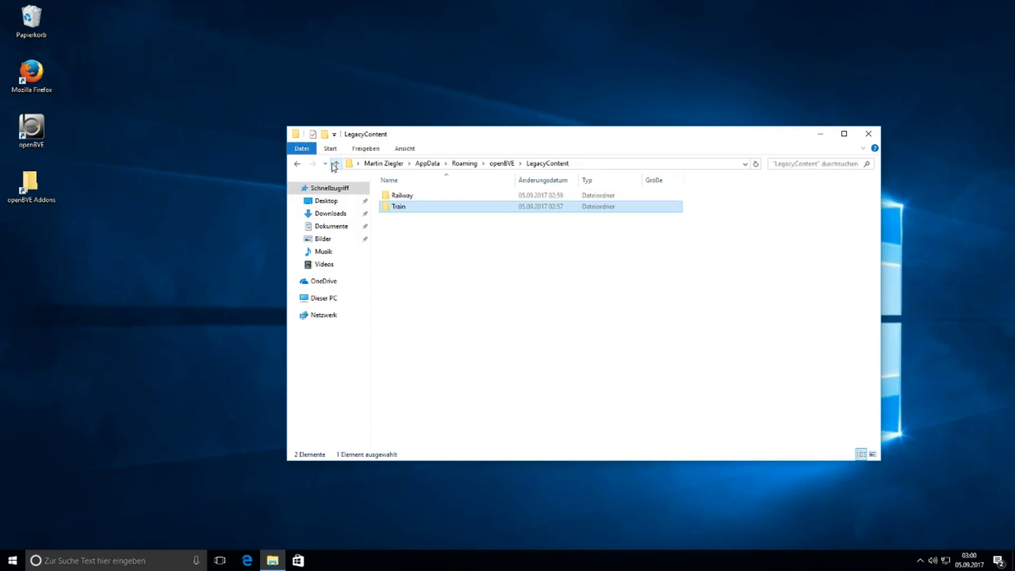
click(869, 134)
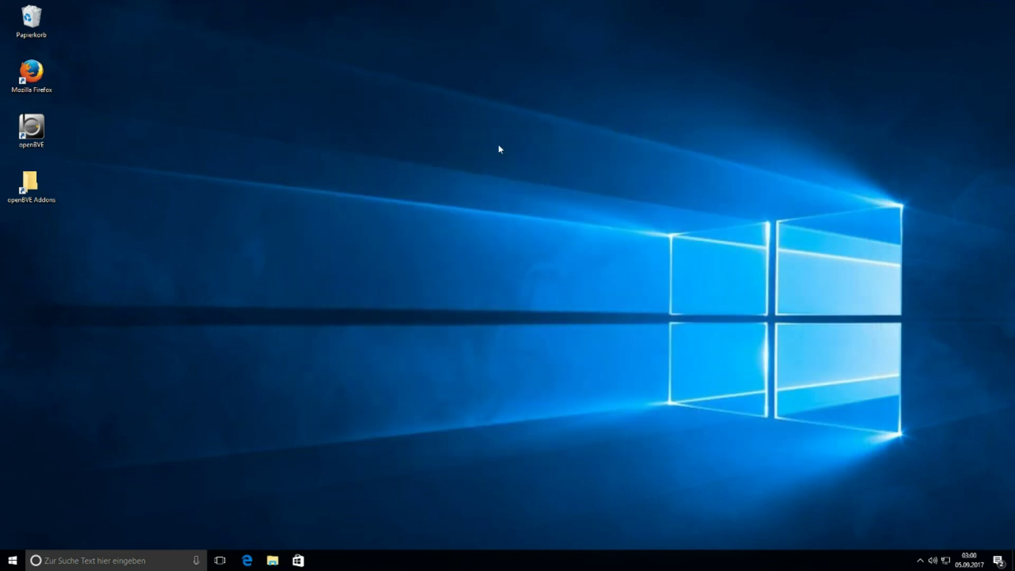